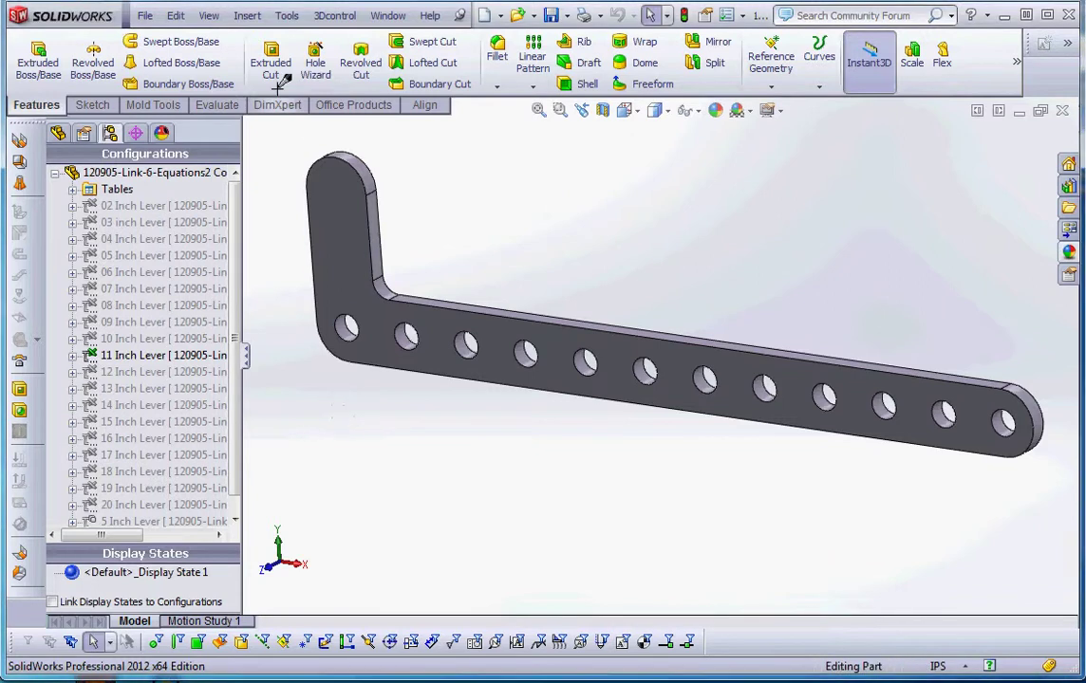
Open the Equations manager and display the dimensions of the base and lever features on the model.
click(287, 16)
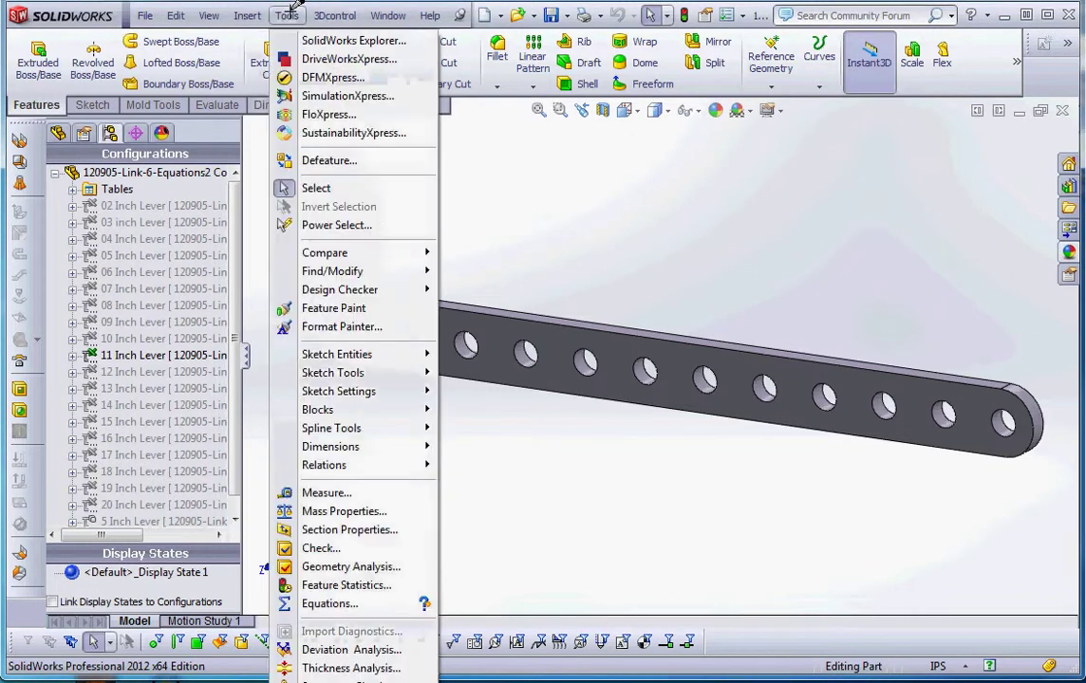
click(361, 604)
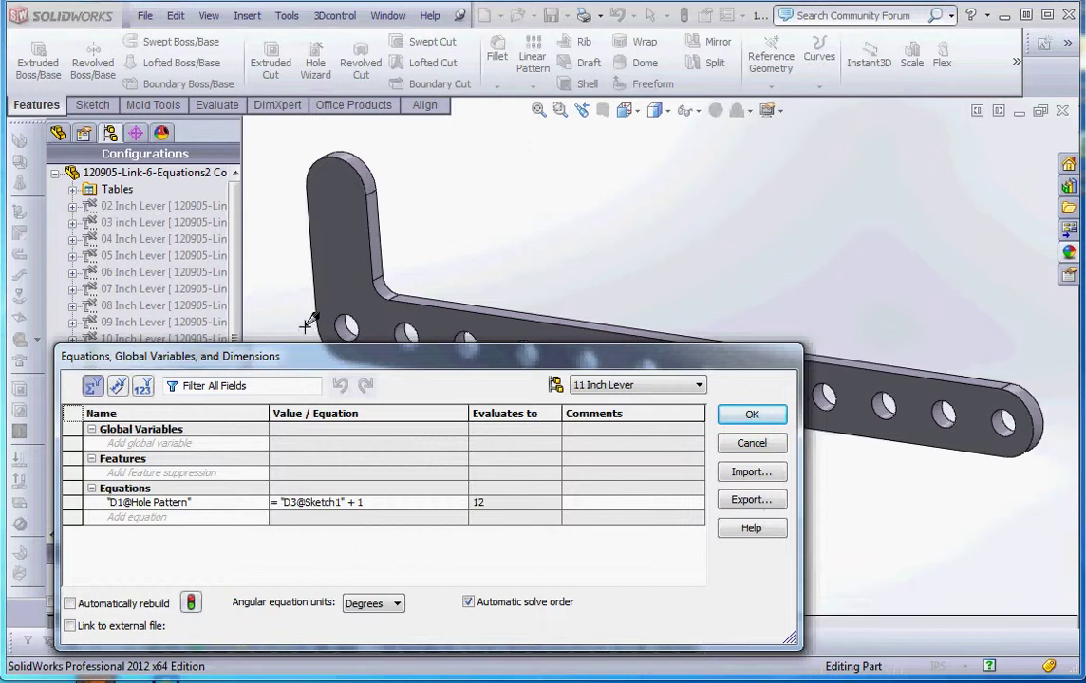
click(342, 236)
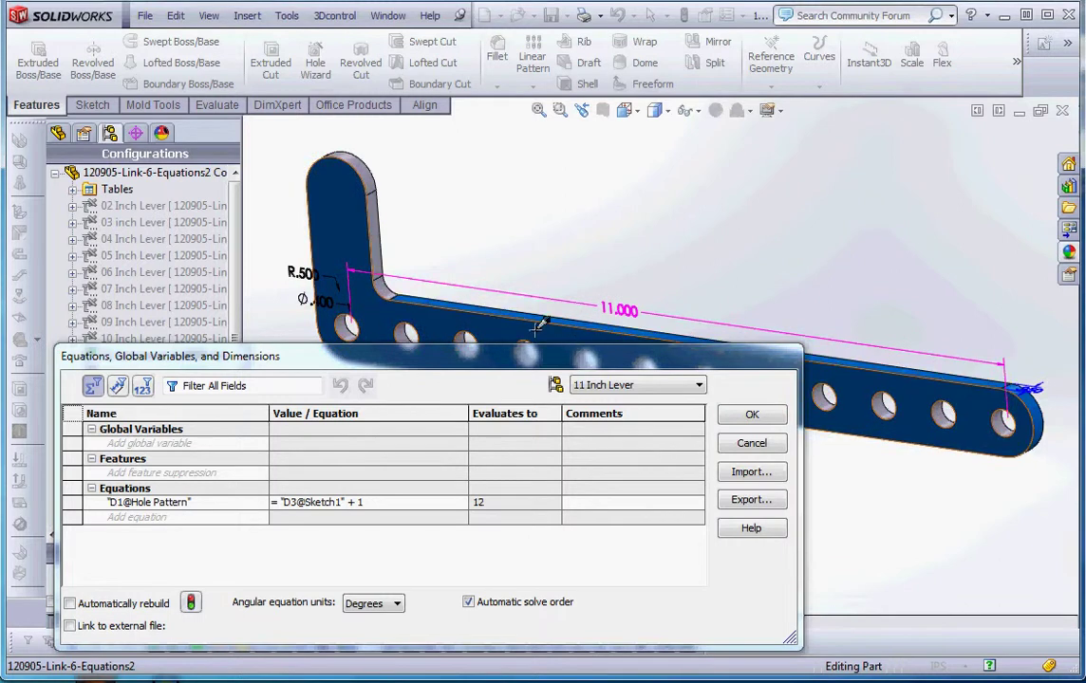
click(385, 253)
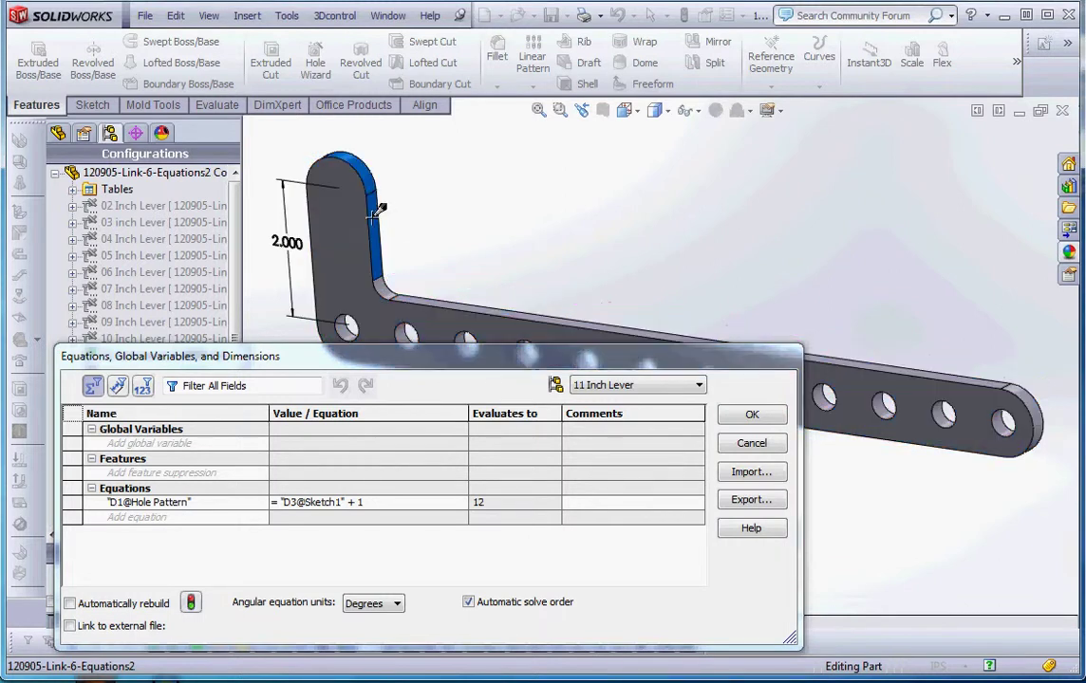
click(494, 207)
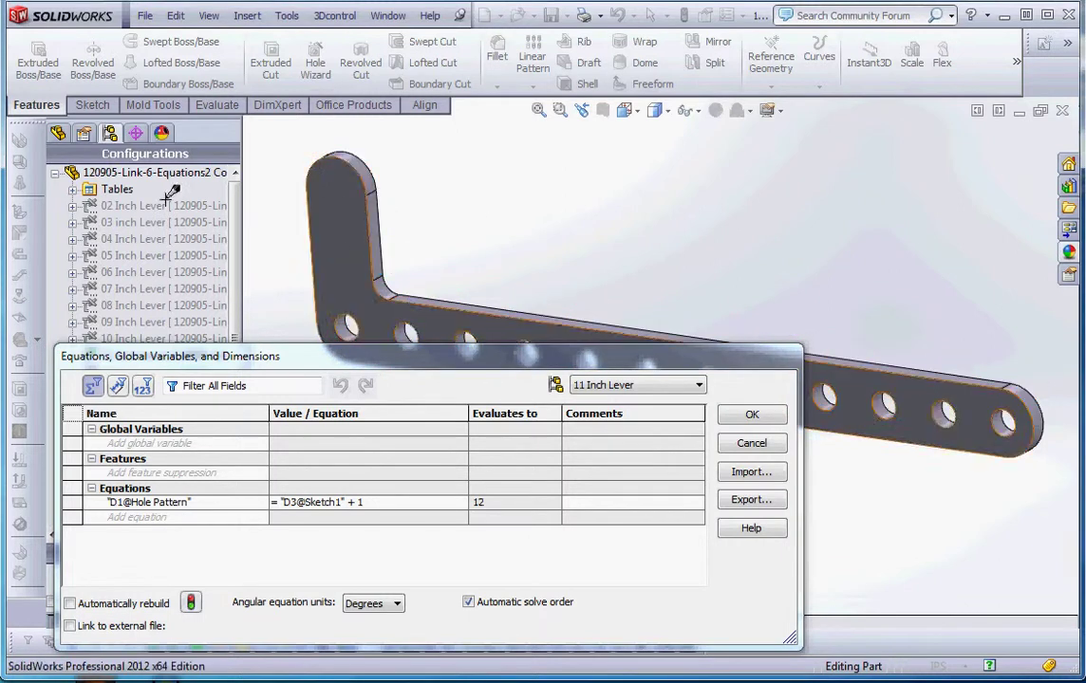
Show the feature tree beside the equations dialog and locate the sketch under the Lever feature.
click(57, 132)
click(109, 272)
key(Escape)
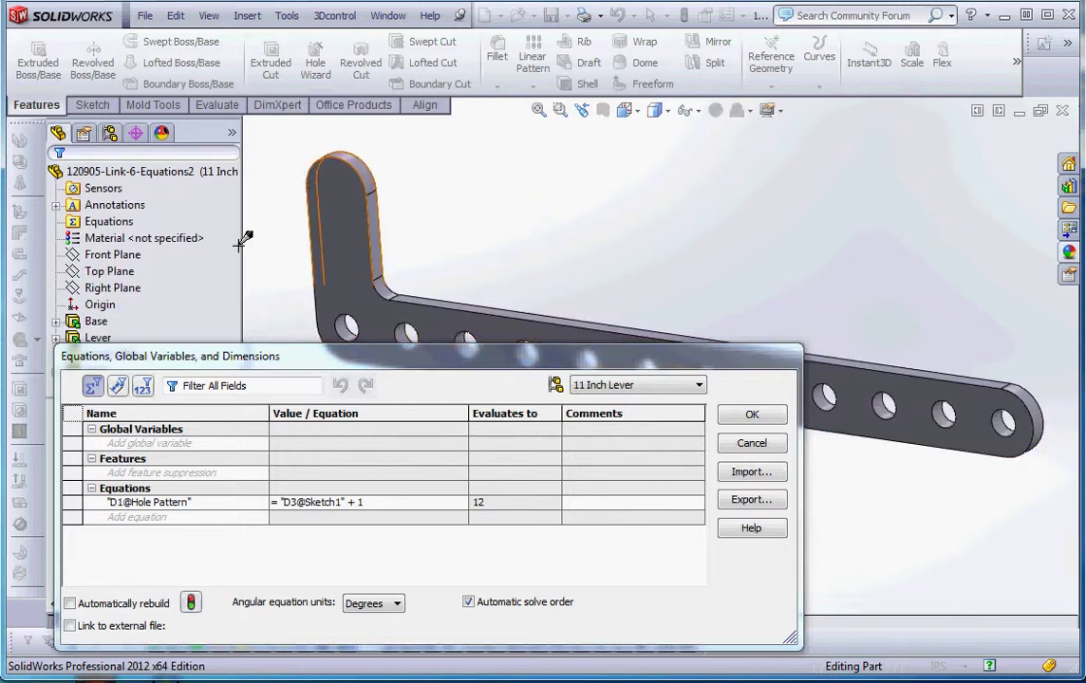
drag(307, 356, 516, 341)
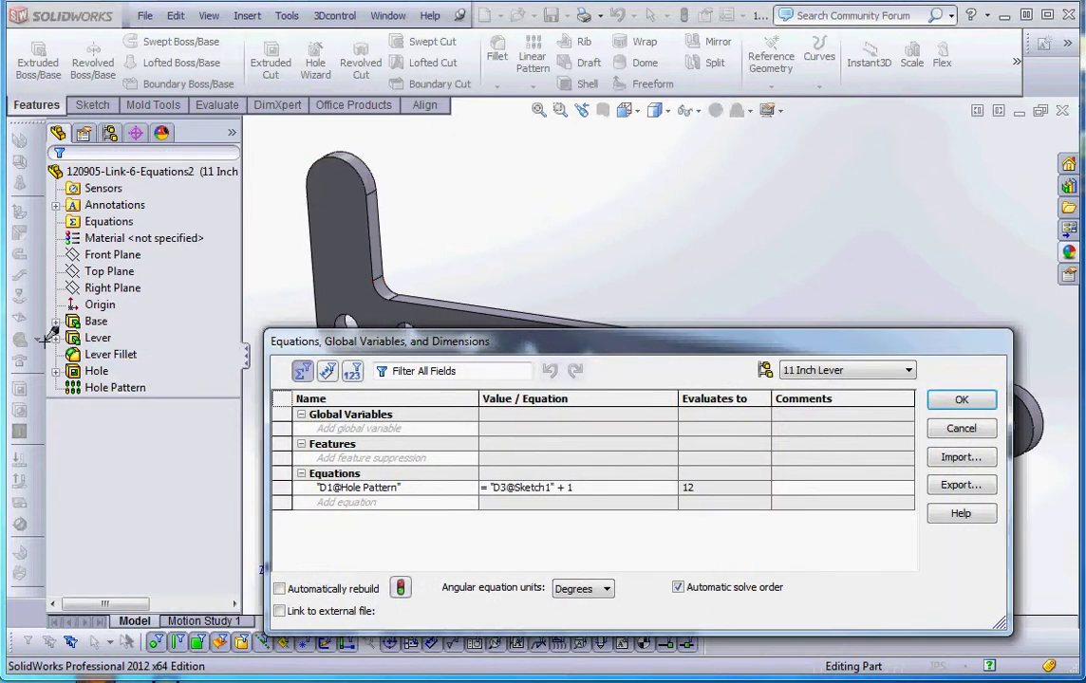
click(55, 338)
click(133, 354)
right_click(134, 354)
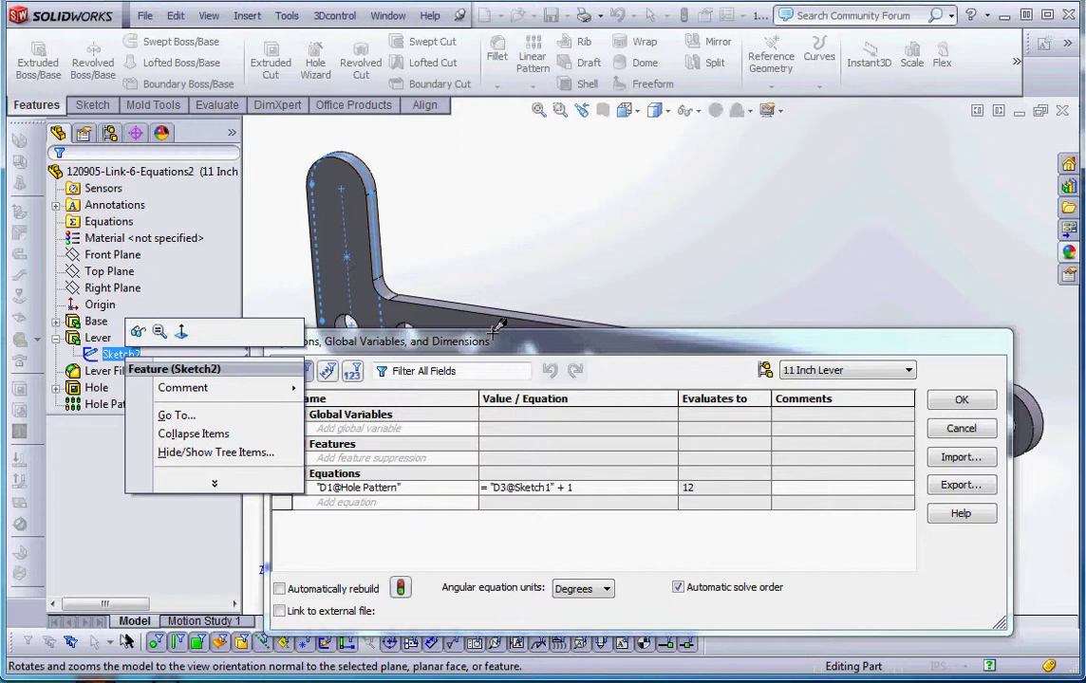
click(452, 158)
drag(513, 338, 319, 312)
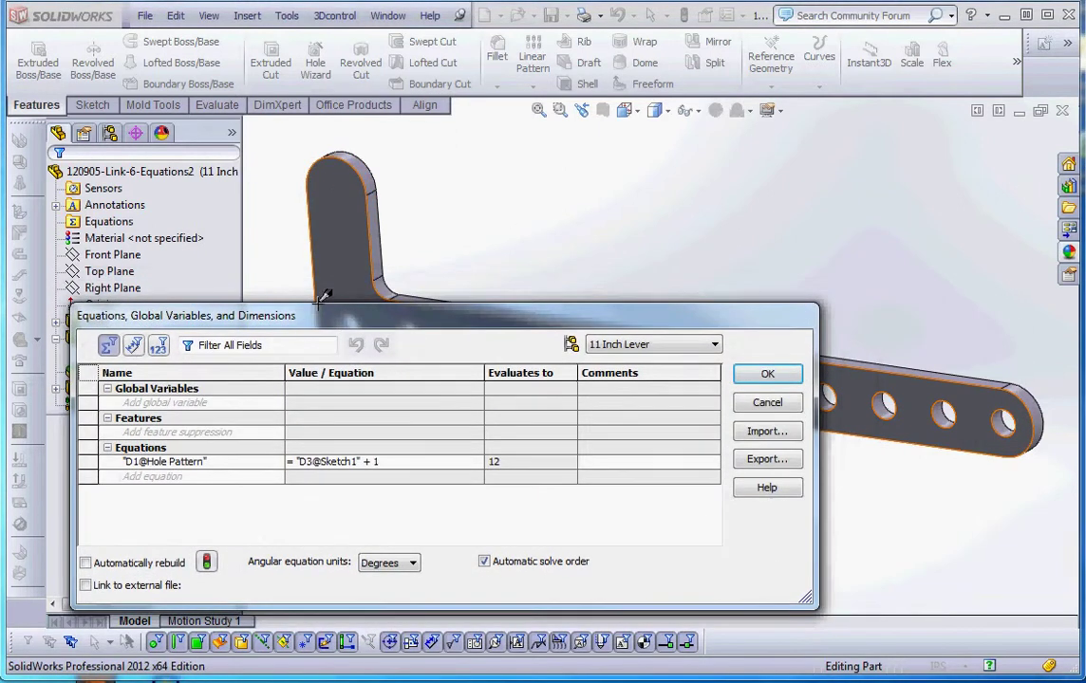
Add an equation row driven by the upright lever's 2.000 length dimension, D1@Sketch2.
click(370, 229)
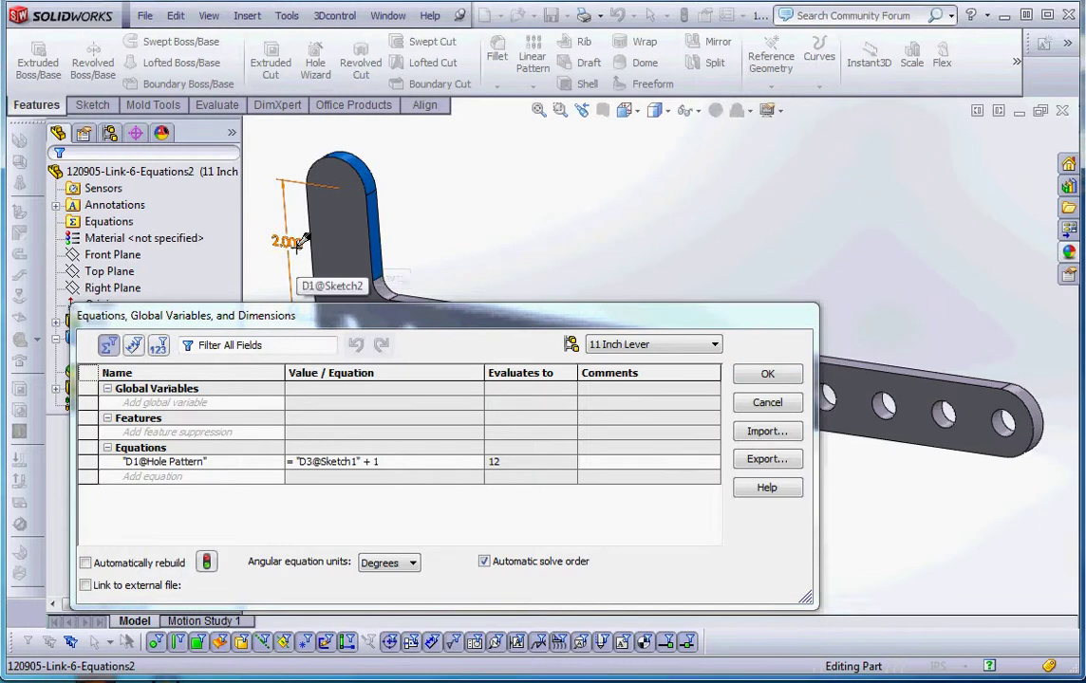
click(197, 476)
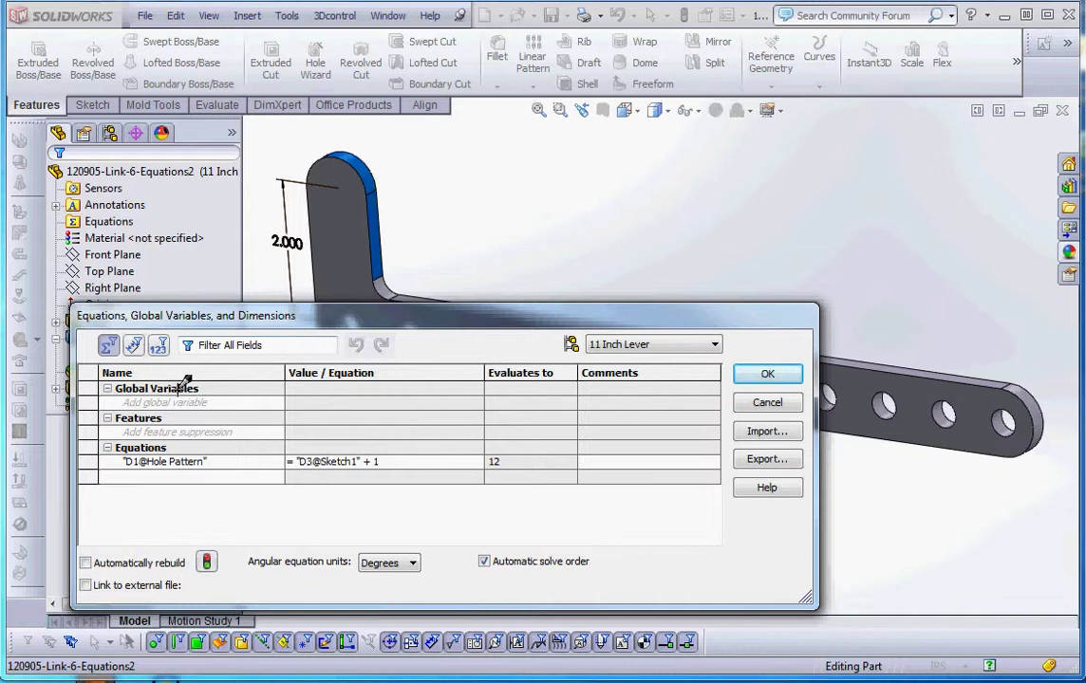
click(297, 232)
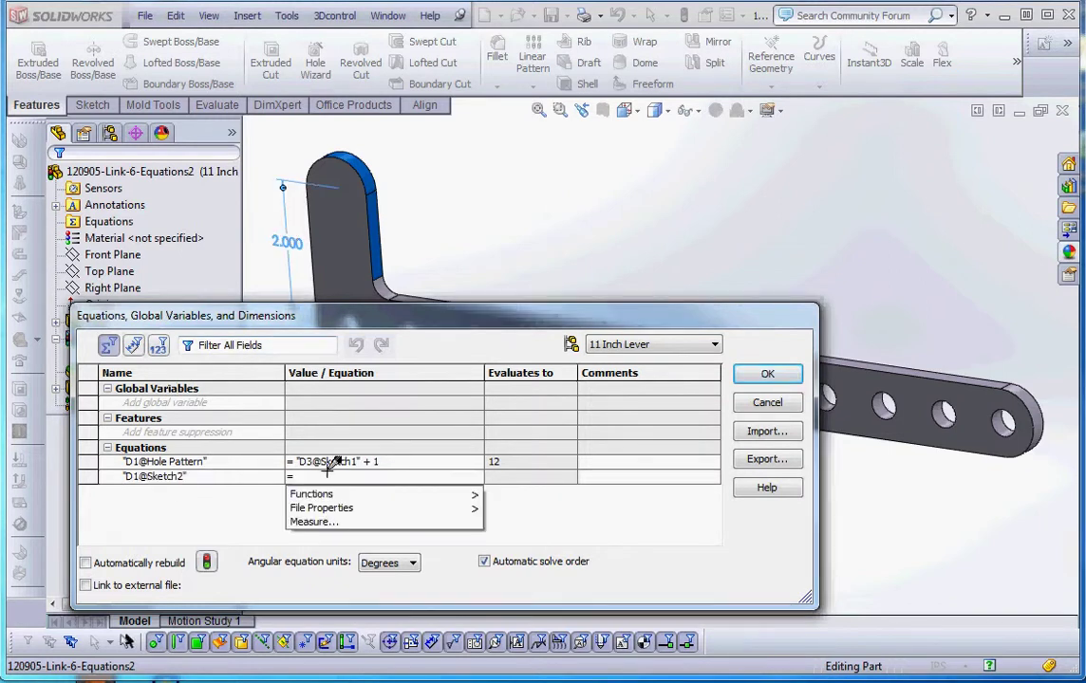
Set the lever length equation to 1/3 * "D3@Sketch1", referencing the base's 11.000 length dimension, and apply the equations.
mouse_move(318, 471)
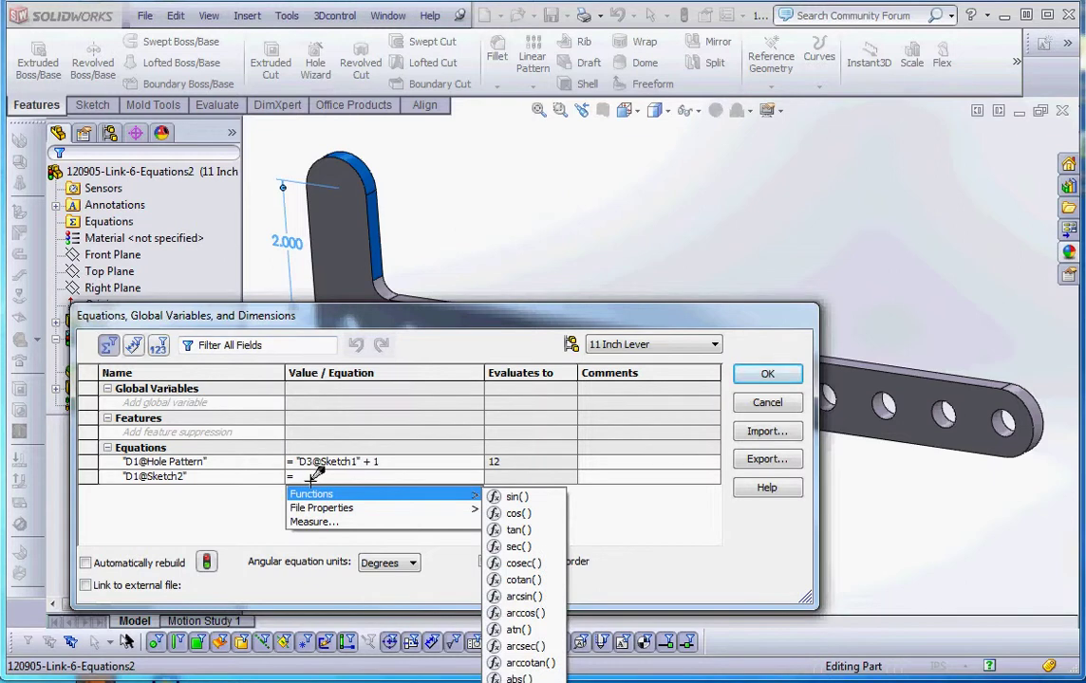
text(1/)
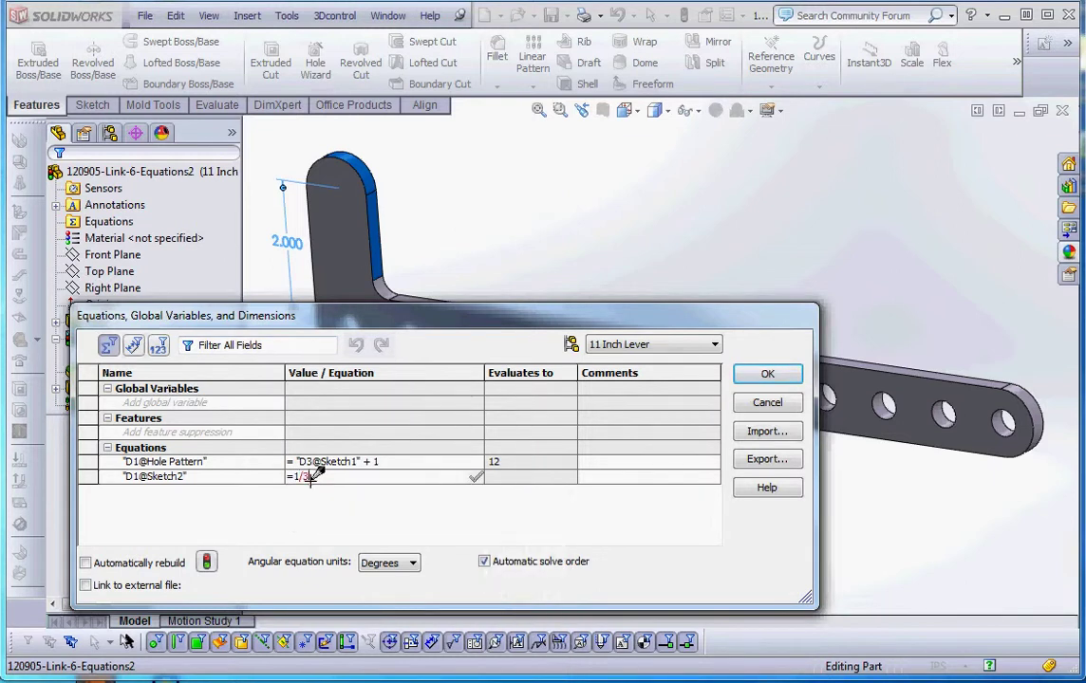
text(3*)
click(881, 408)
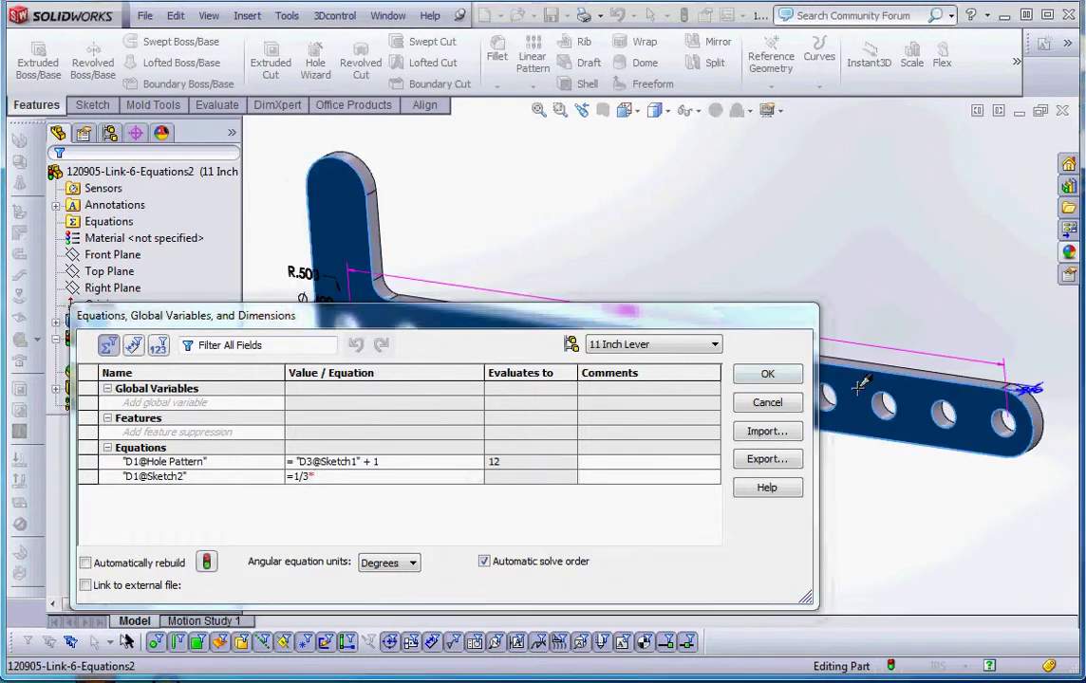
drag(572, 308, 560, 363)
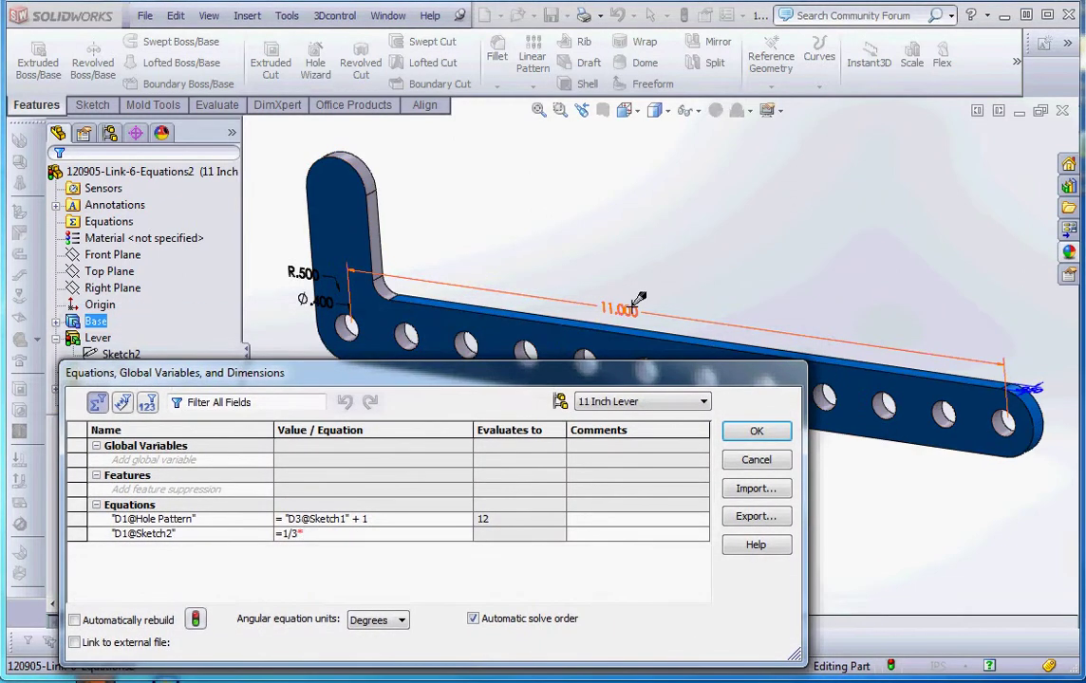
click(636, 304)
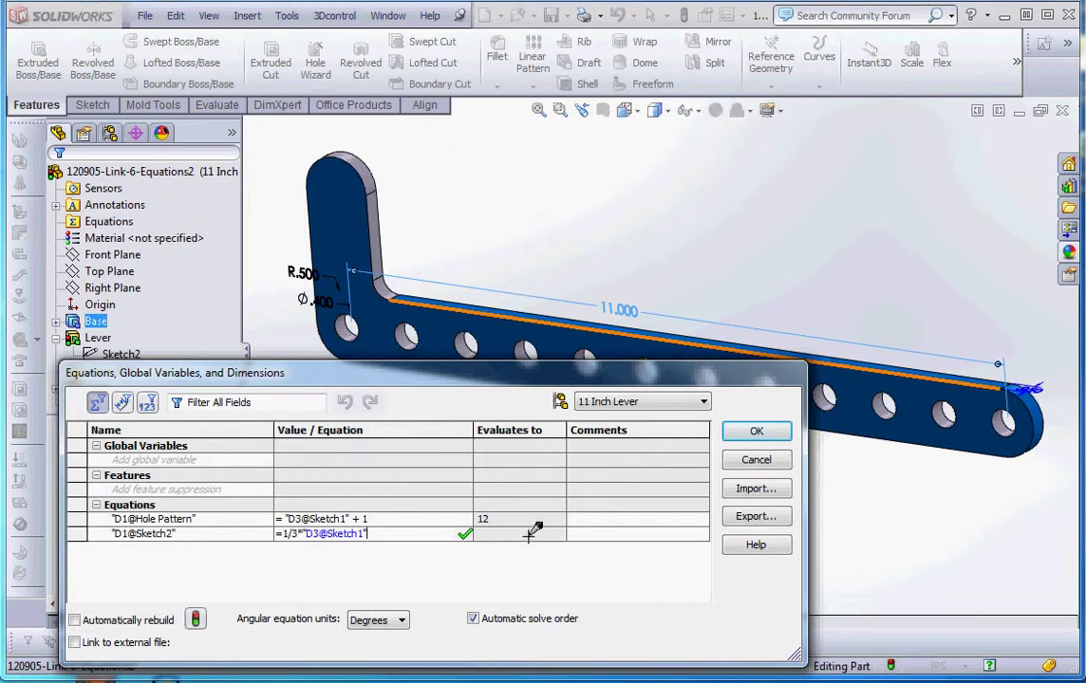
key(Return)
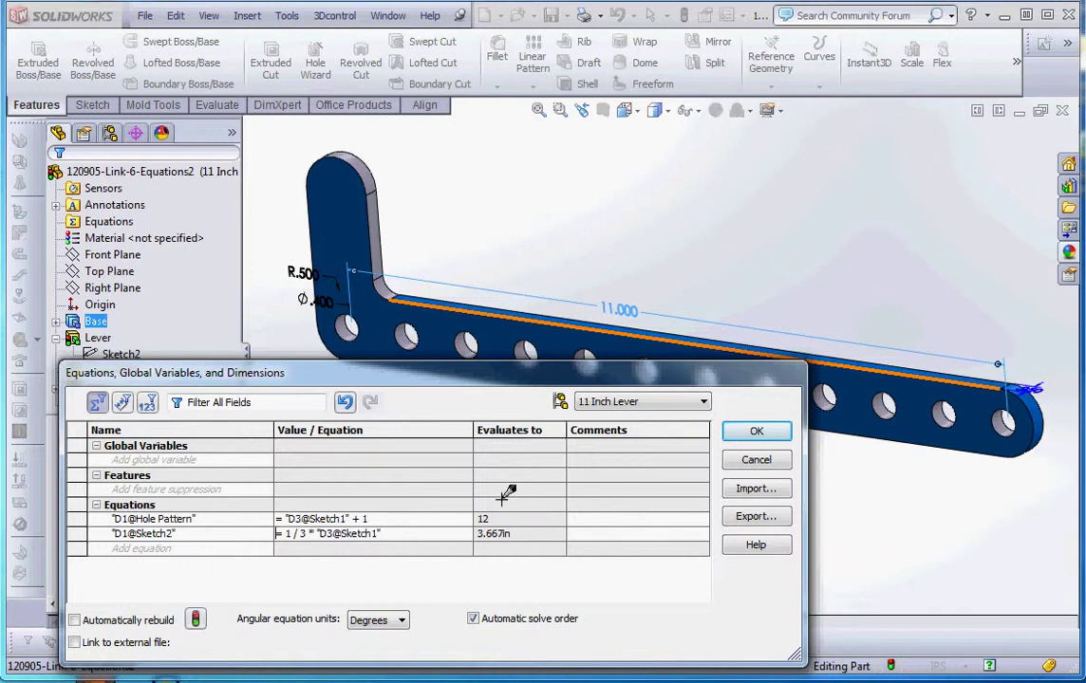
click(771, 430)
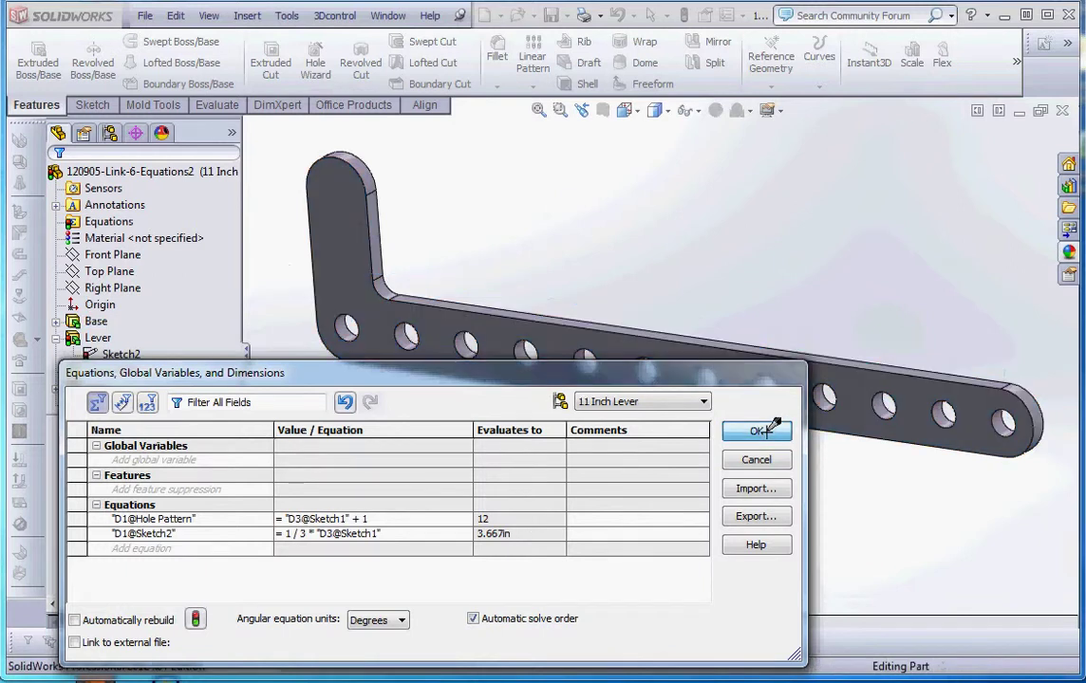
Activate the 02 Inch Lever configuration and inspect its lever proportions.
scroll(659, 266, up, 5)
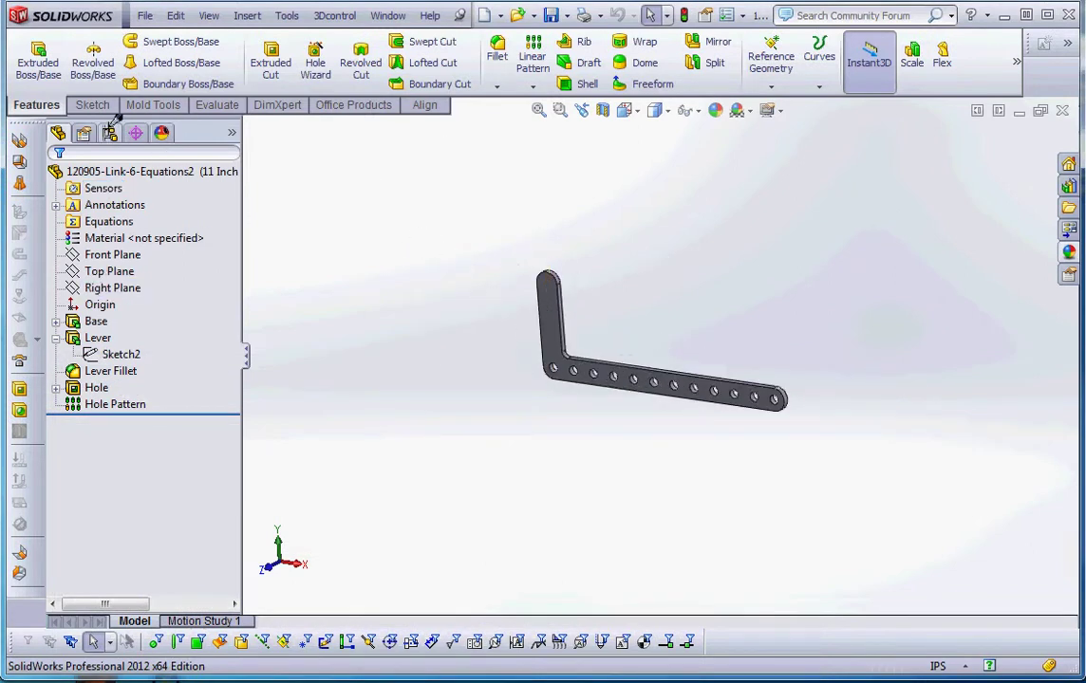
click(110, 133)
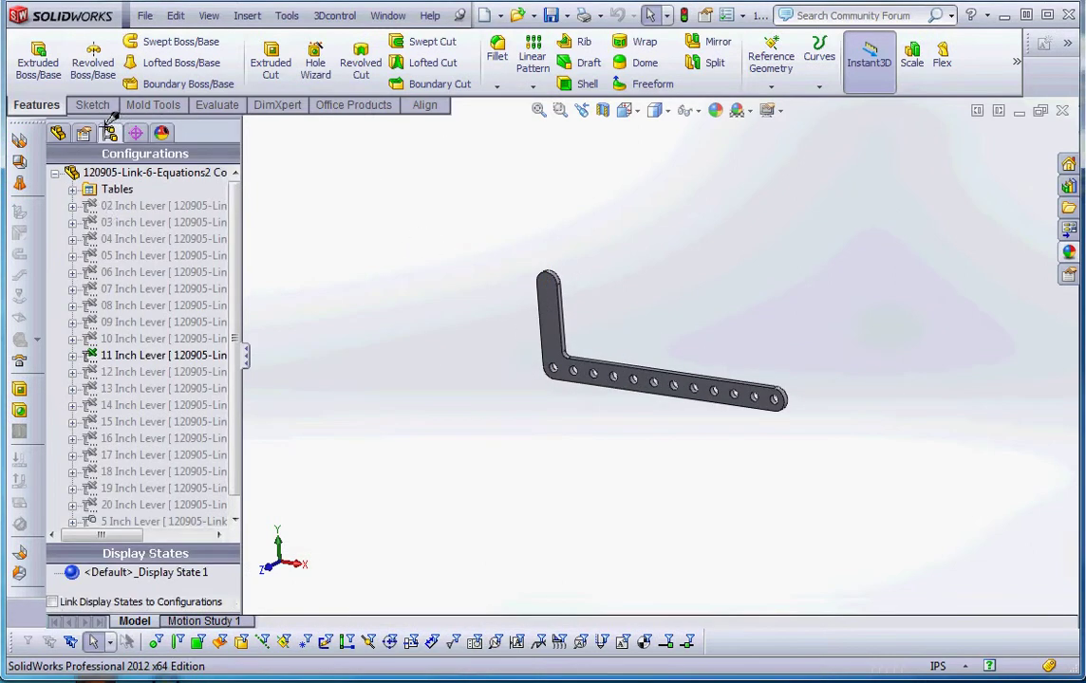
double_click(126, 205)
click(143, 238)
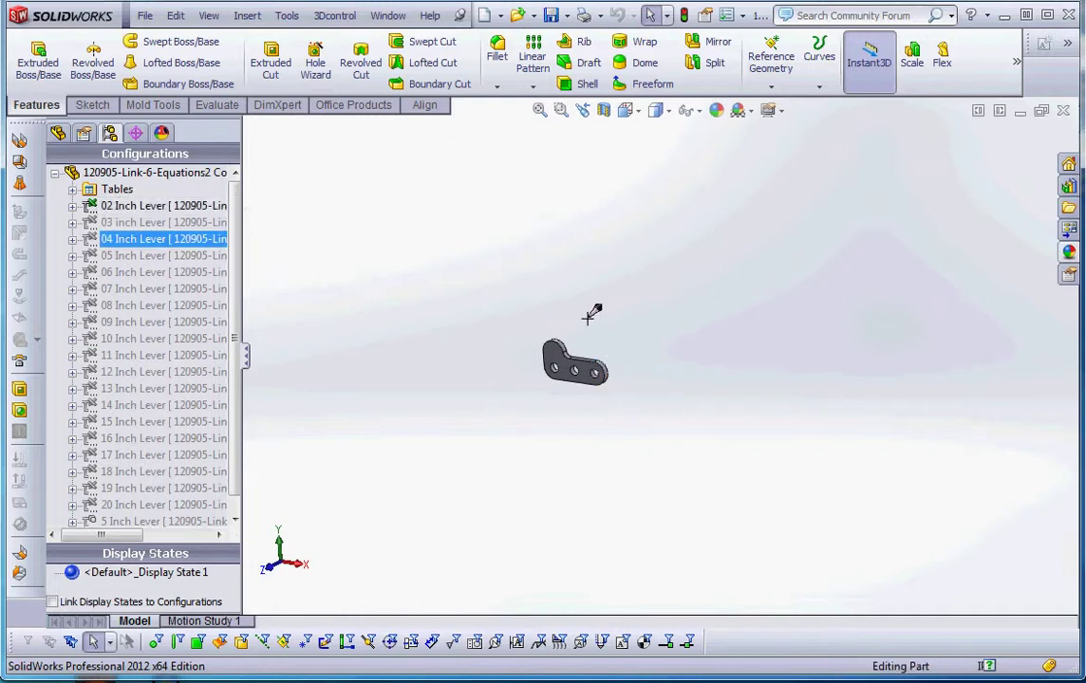
scroll(589, 342, down, 5)
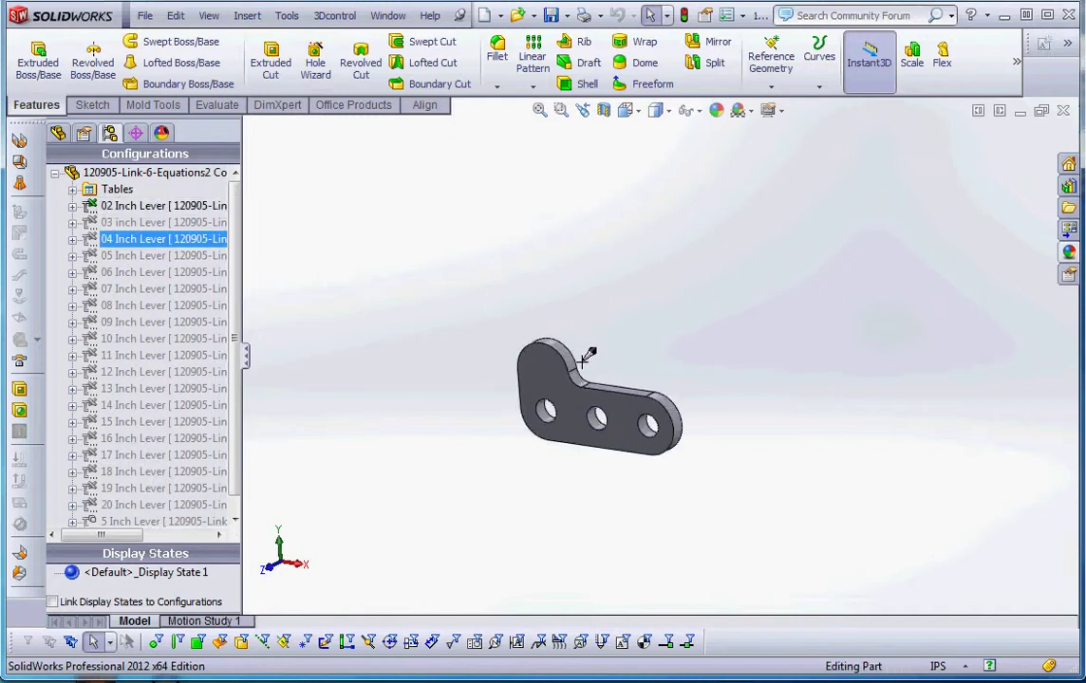
Switch through the 03 inch Lever and 06 Inch Lever configurations to check the resulting lever lengths.
double_click(111, 218)
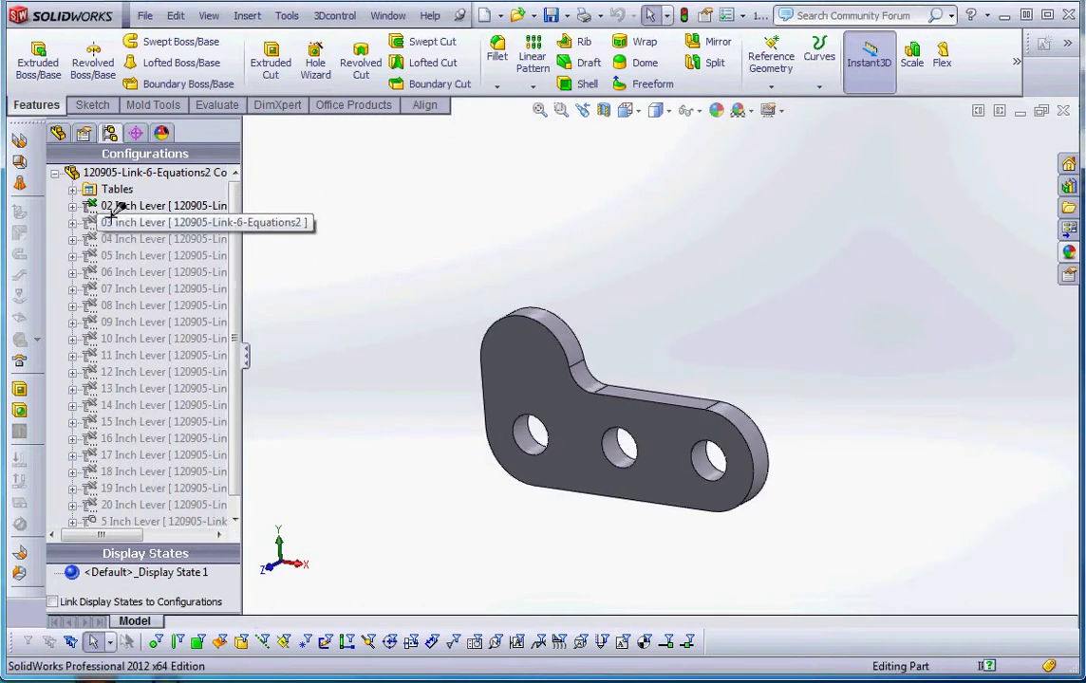
double_click(145, 272)
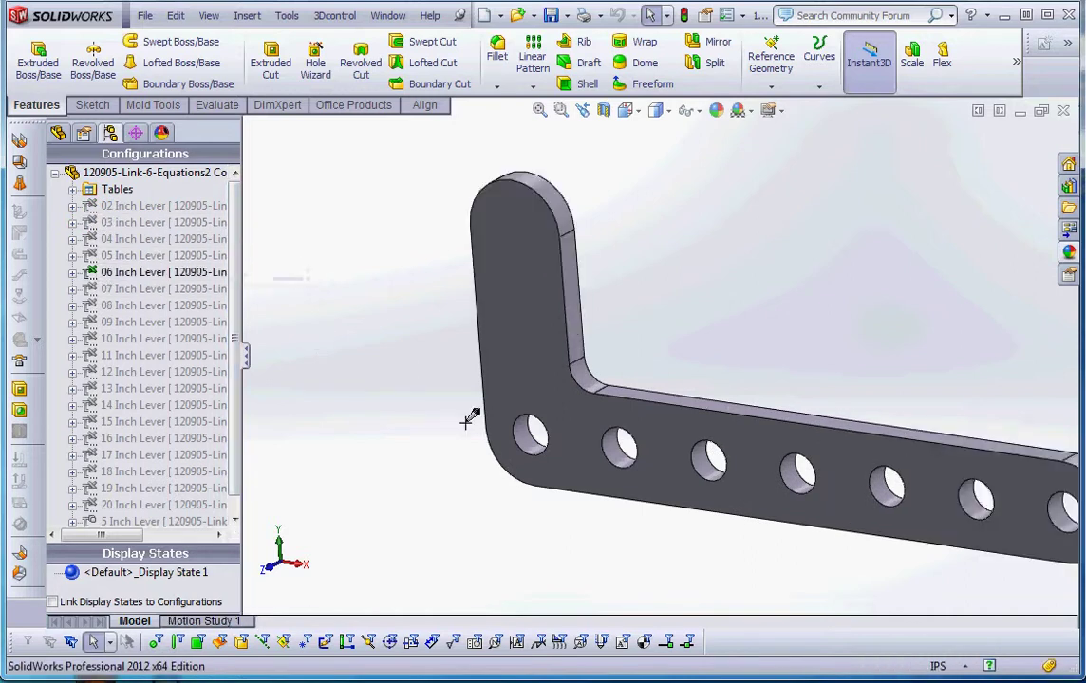
scroll(766, 517, up, 5)
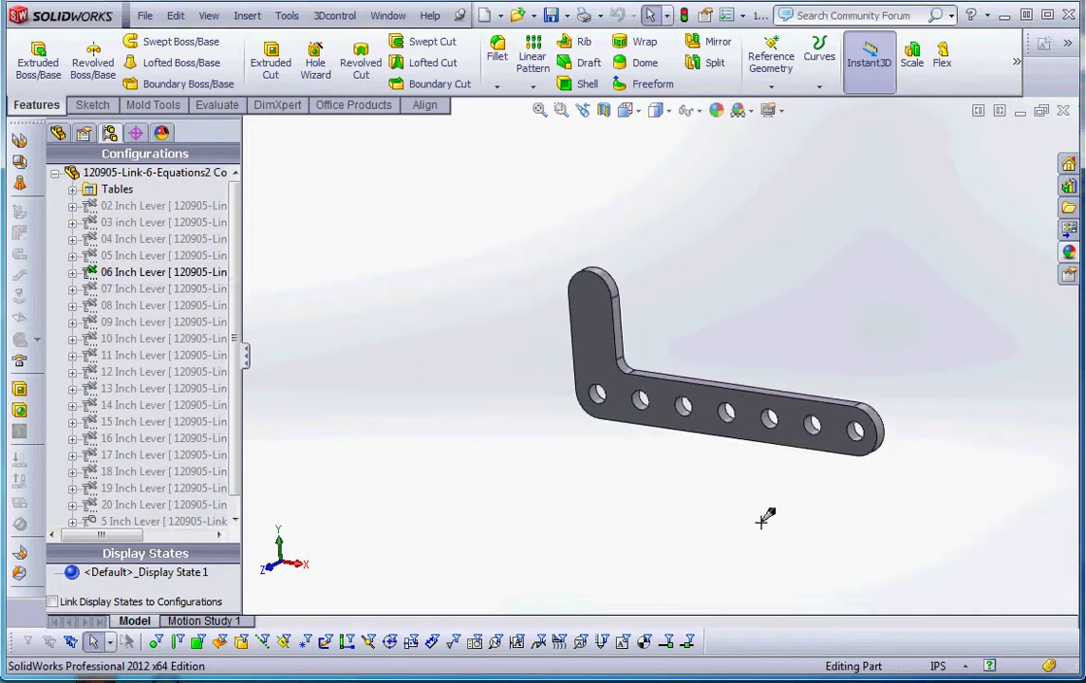
Activate the 19 Inch Lever configuration and examine the whole part.
double_click(176, 487)
scroll(713, 552, up, 5)
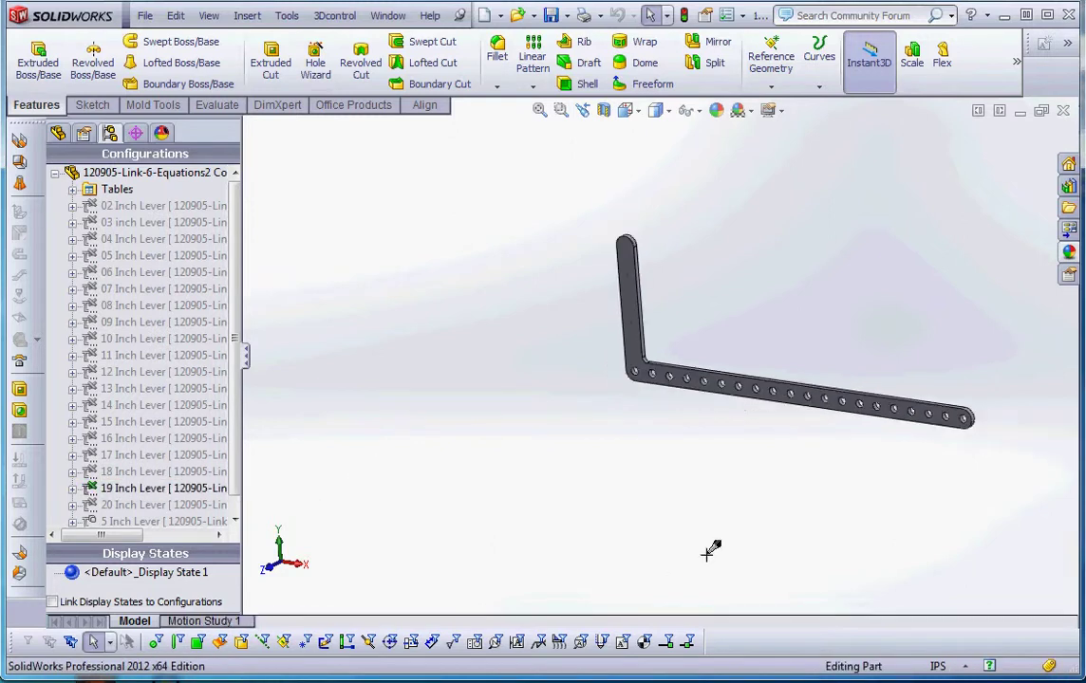
scroll(691, 339, down, 6)
scroll(704, 418, up, 5)
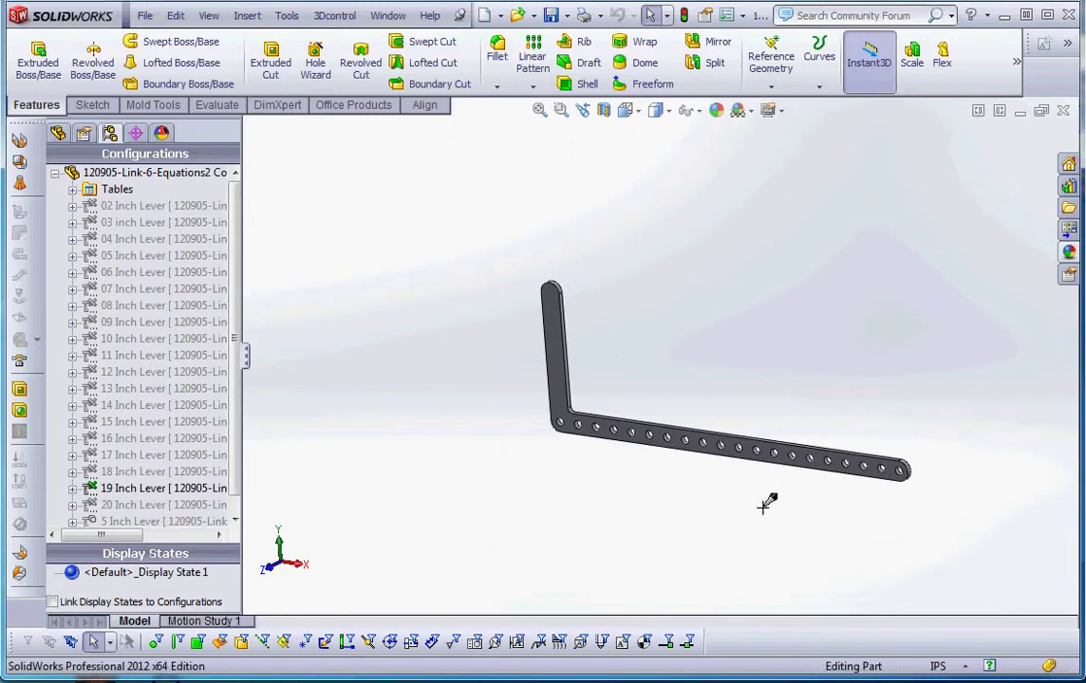
scroll(747, 407, down, 5)
scroll(751, 509, up, 2)
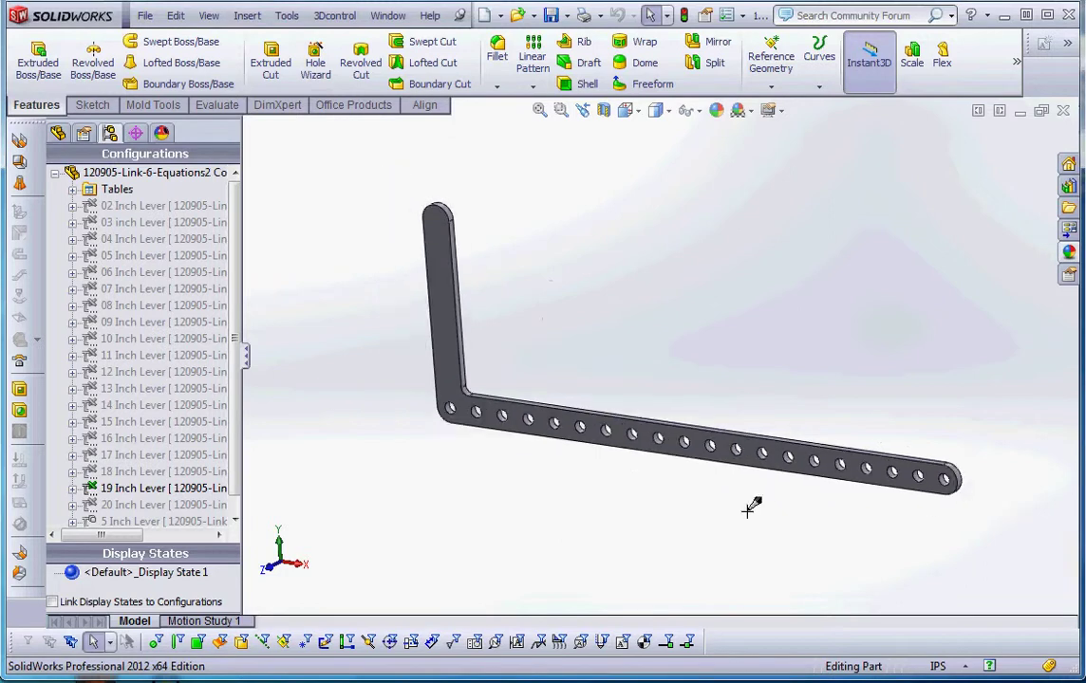